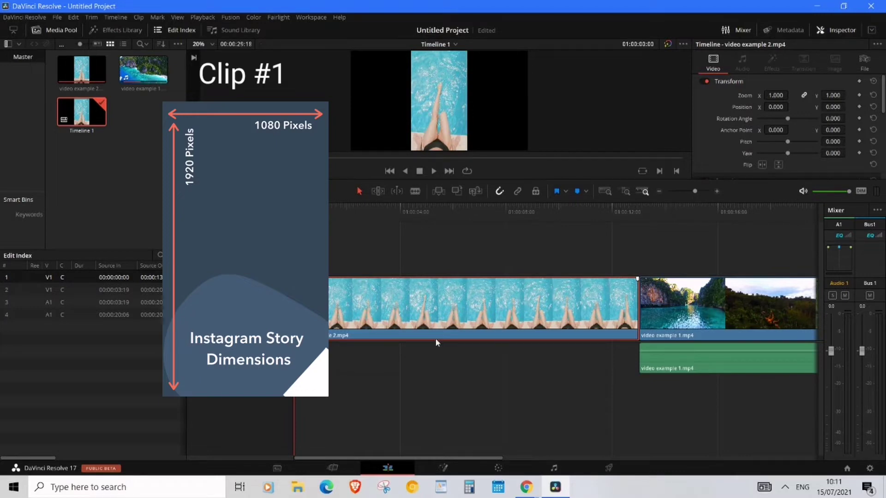
Scrub through the pool and landscape clips, then park the playhead at 01:00:09:12 in the pool clip
left_click_drag(431, 457, 526, 458)
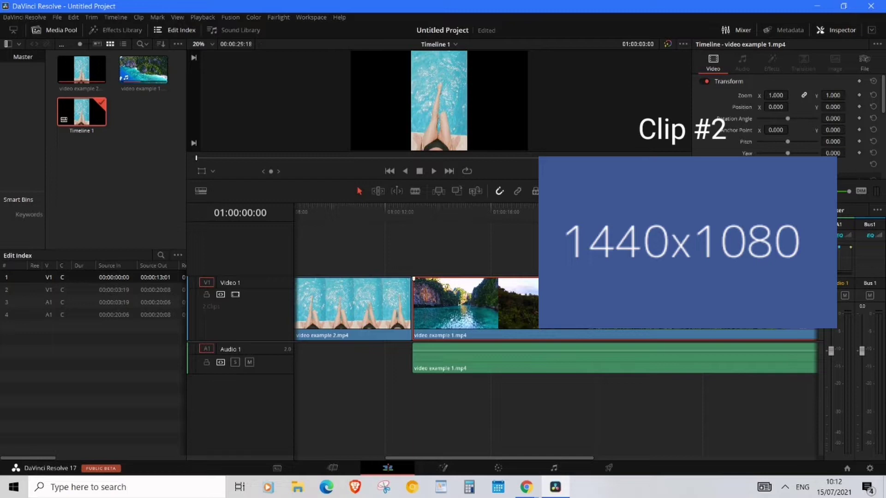
key("Home")
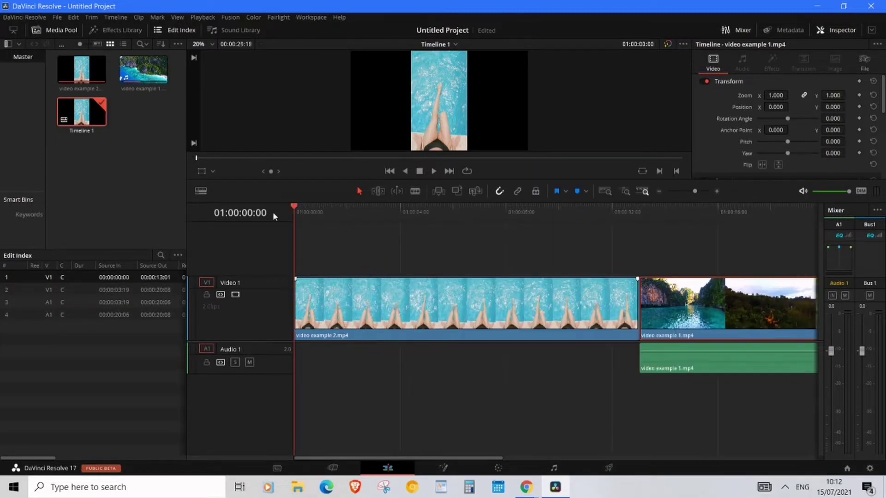
left_click(418, 209)
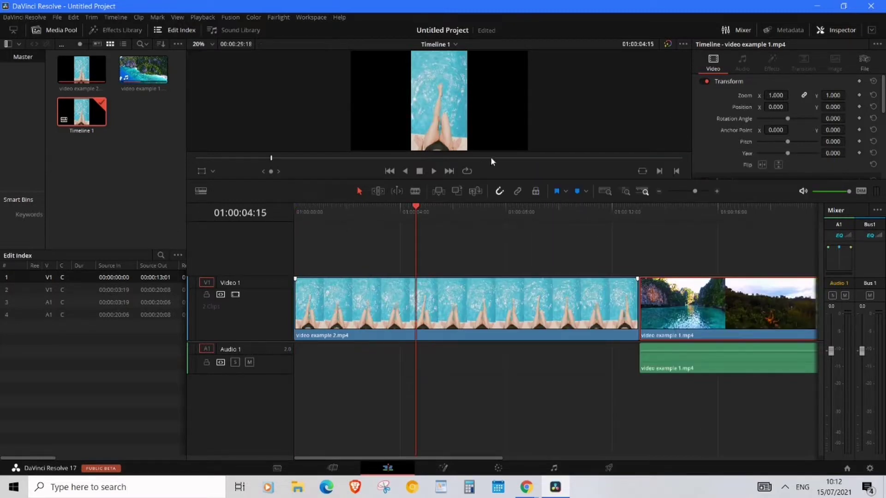
left_click_drag(634, 206, 698, 211)
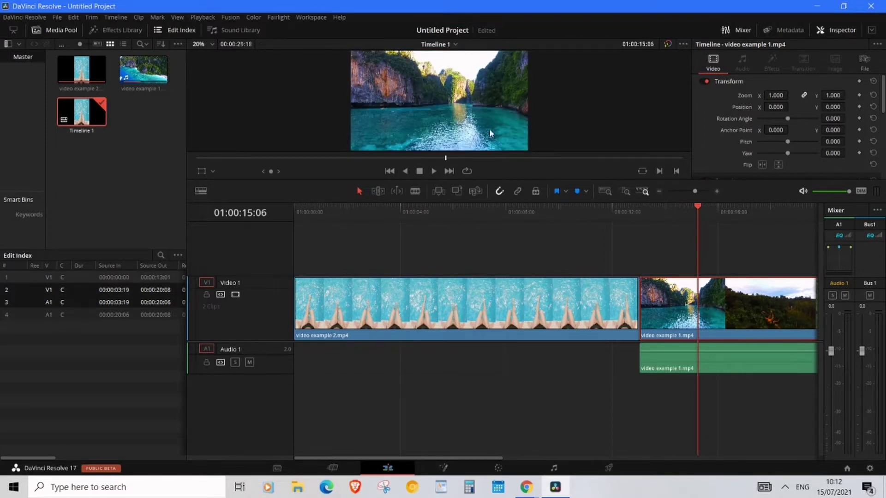
left_click_drag(688, 207, 545, 232)
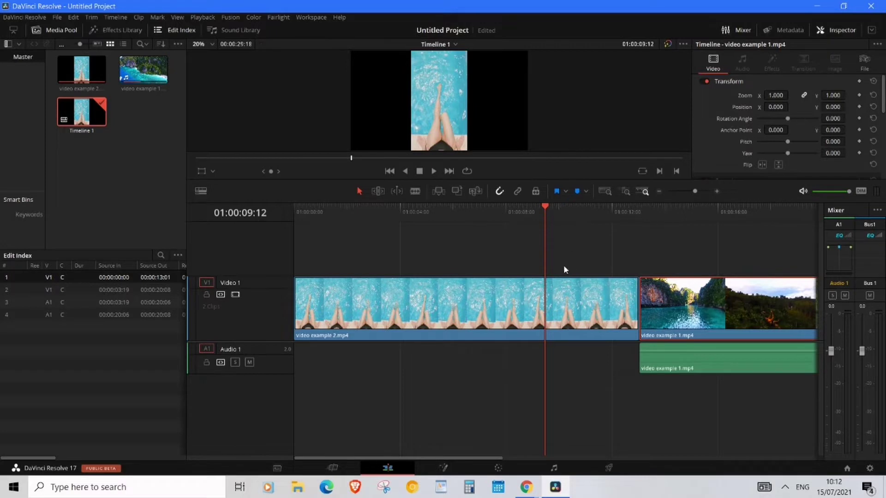
Select video example 2.mp4 and bring up its Scaling mode list under Retime and Scaling
left_click(530, 298)
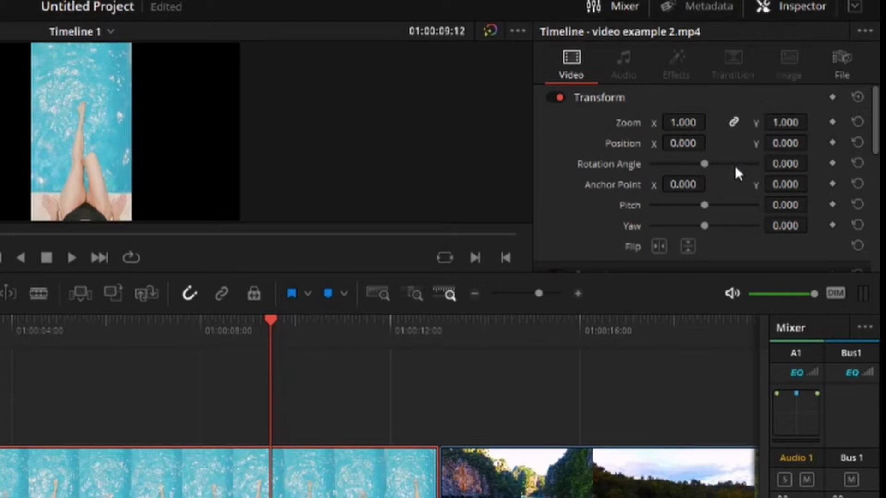
scroll(697, 155, "down", 10)
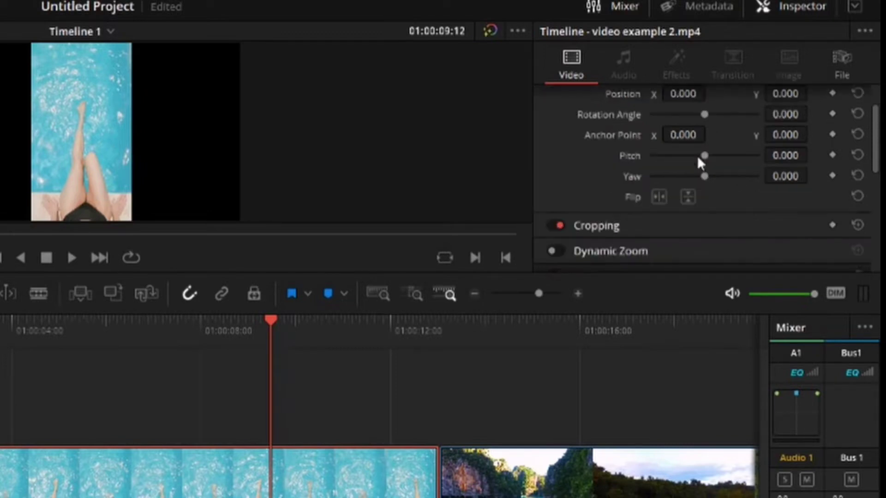
scroll(697, 160, "down", 2)
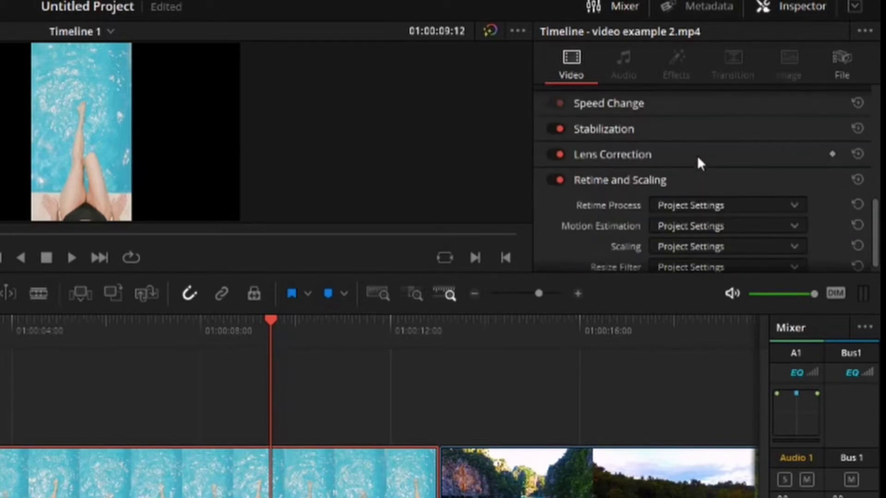
scroll(591, 180, "up", 3)
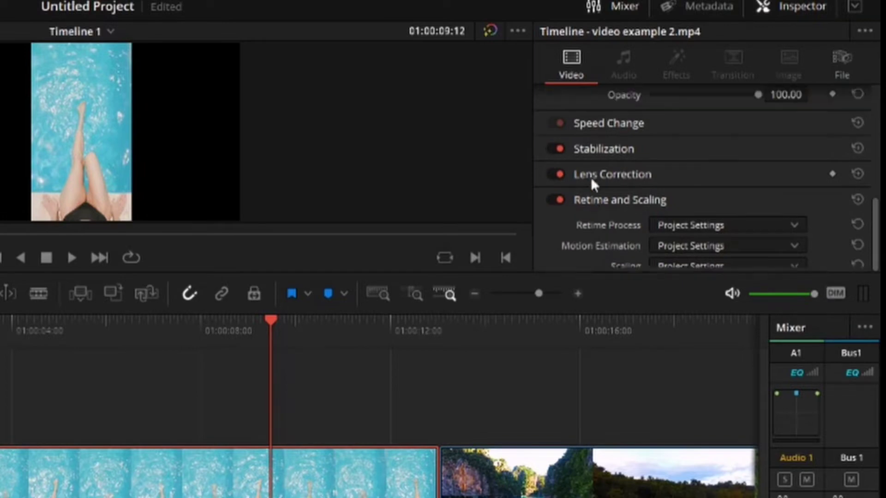
scroll(630, 253, "down", 3)
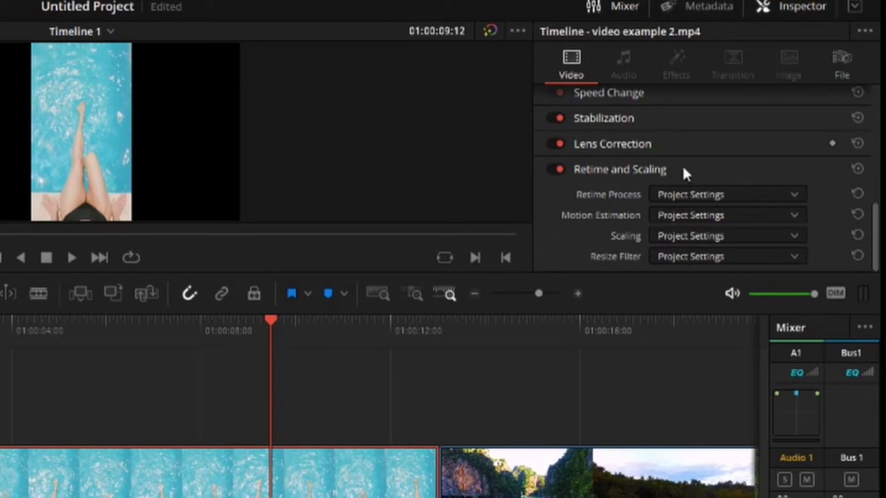
scroll(678, 185, "up", 3)
scroll(650, 253, "down", 3)
left_click(797, 237)
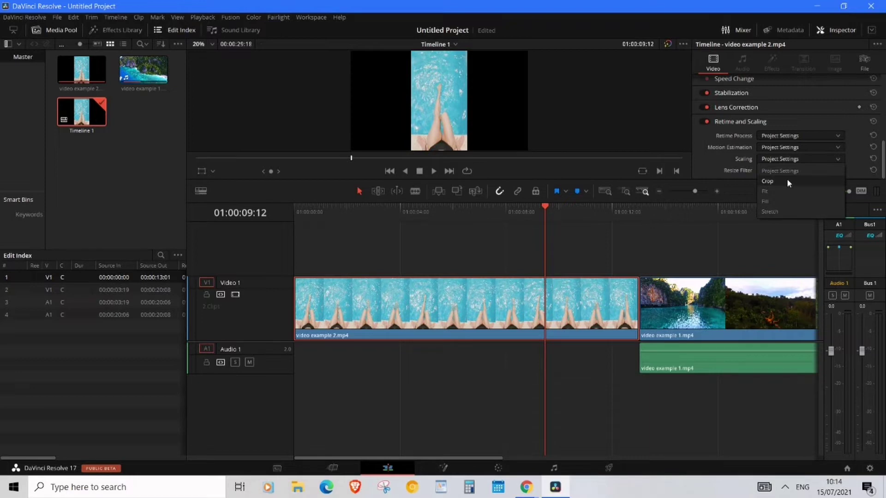
Try Crop, Fit, Fill and Stretch scaling on the pool clip, leaving it on Stretch
left_click(787, 181)
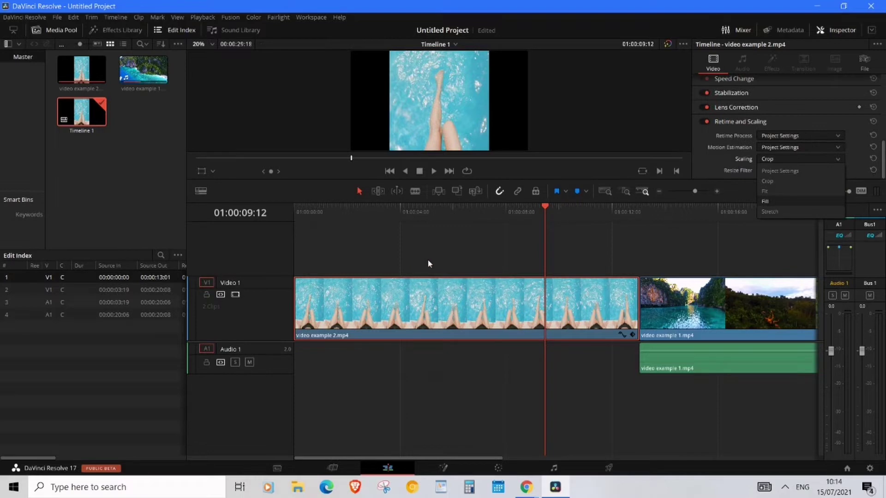
left_click(778, 192)
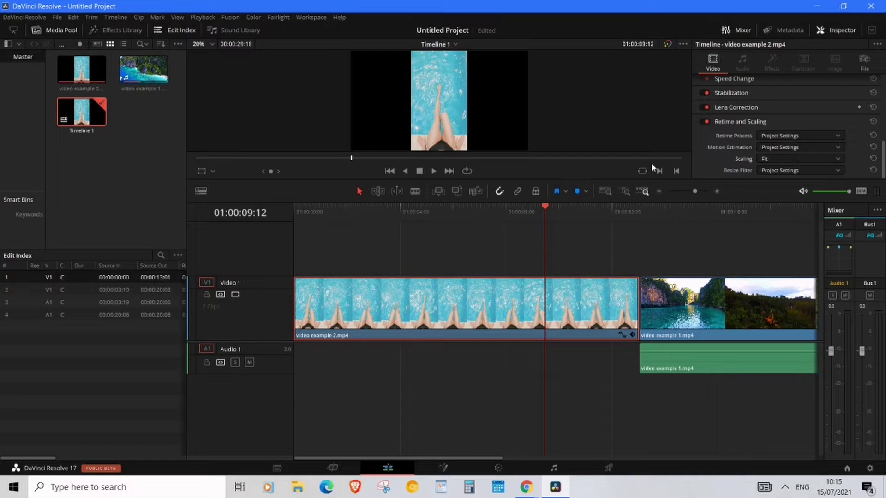
left_click(774, 158)
left_click(779, 201)
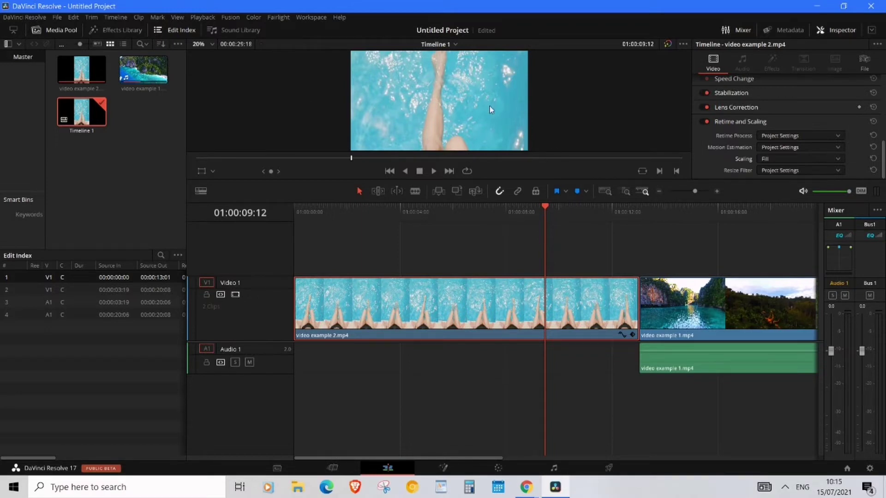
left_click(785, 160)
left_click(786, 210)
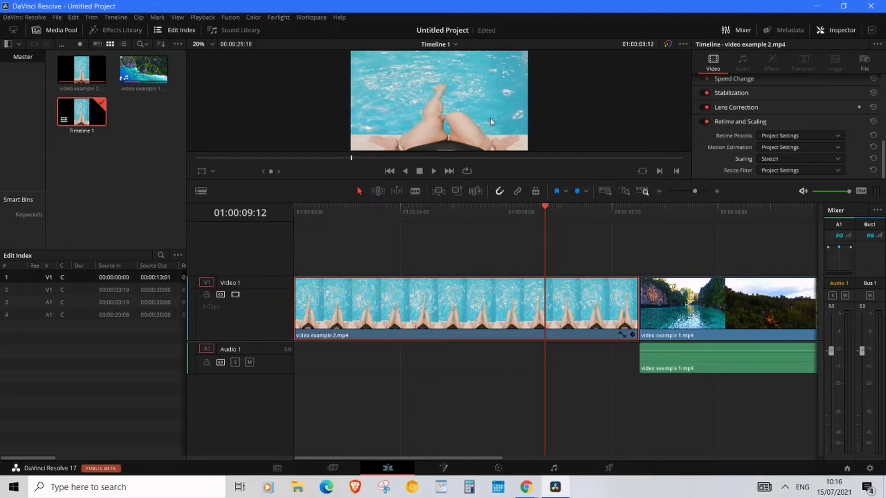
left_click(784, 160)
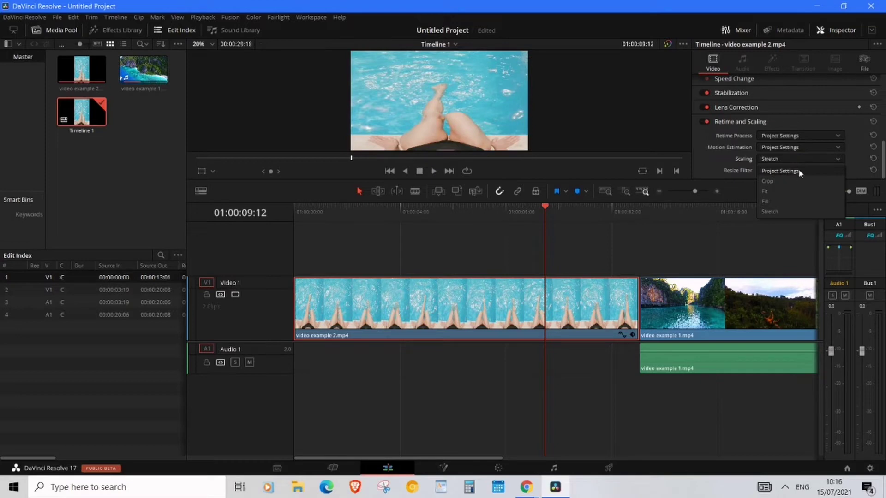
Reset the pool clip's Scaling to Project Settings and scroll up to the Transform Zoom and Position fields
left_click(780, 171)
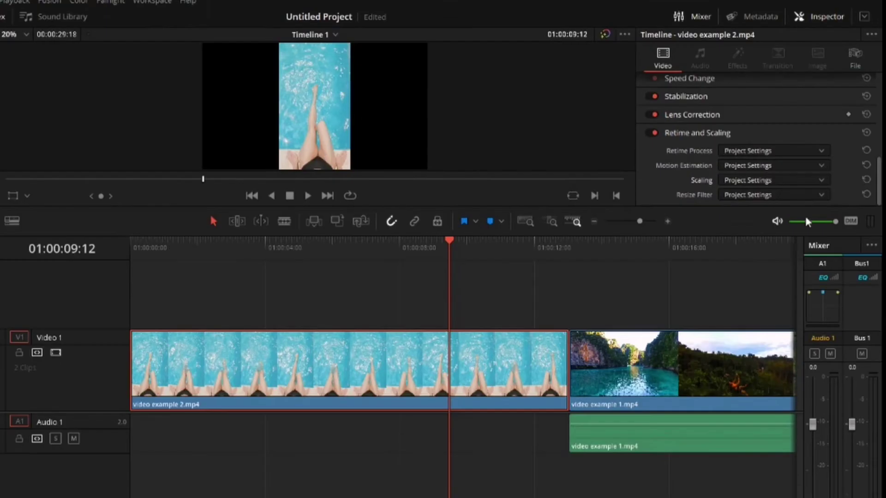
scroll(821, 136, "up", 3)
scroll(801, 153, "up", 4)
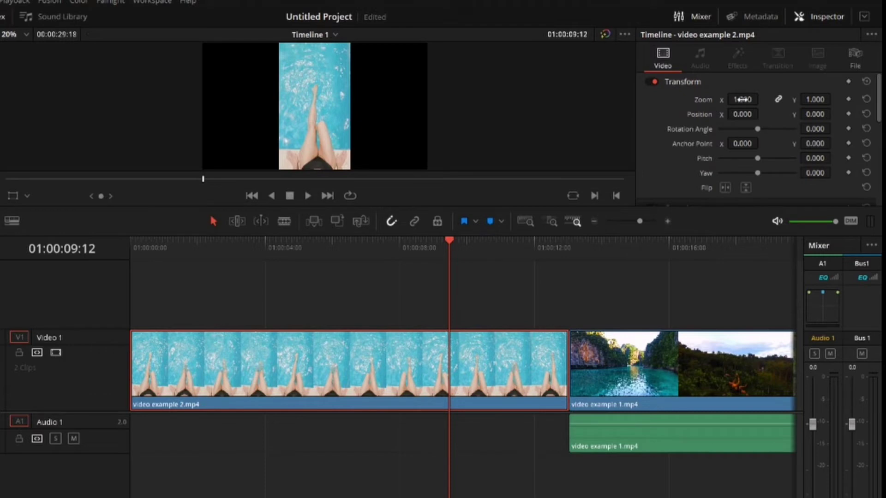
Experiment with Zoom values, reset Zoom to 1.000, and unlink Zoom X from Zoom Y
mouse_move(743, 99)
left_mouse_down()
mouse_move(731, 99)
mouse_move(764, 98)
mouse_move(737, 94)
left_mouse_up()
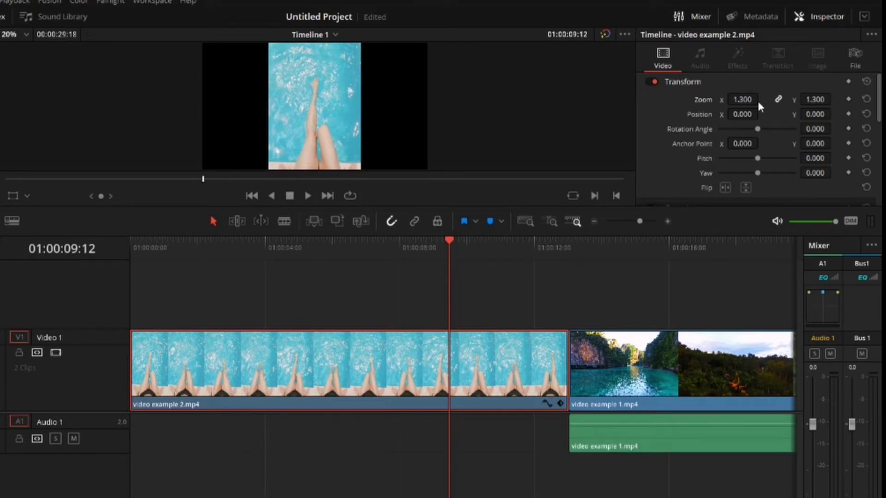
left_click_drag(758, 99, 598, 154)
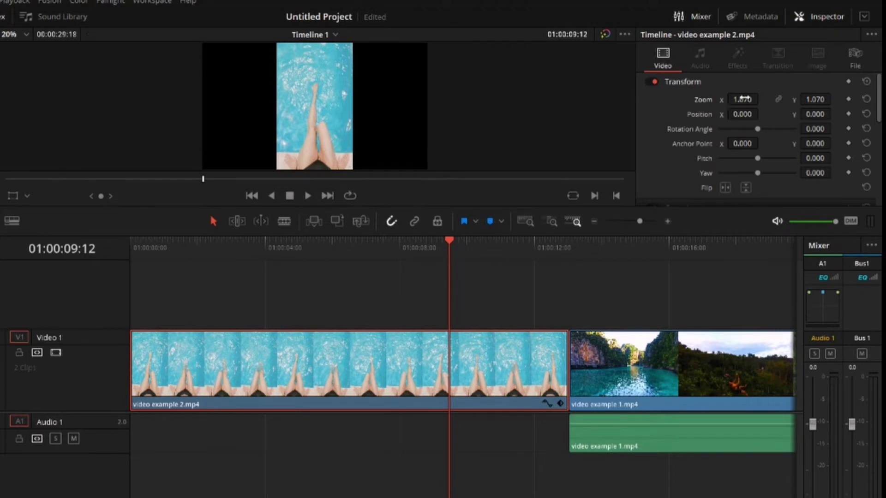
left_click_drag(742, 99, 770, 106)
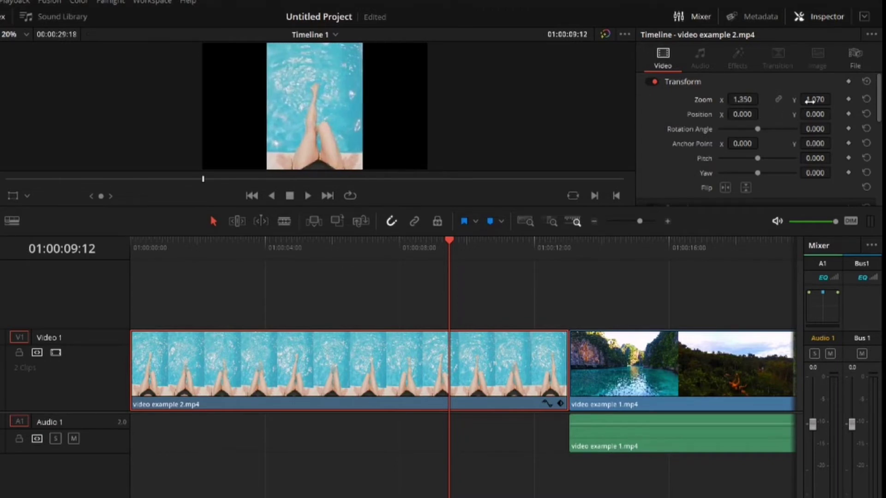
left_click(778, 99)
left_click_drag(743, 99, 734, 99)
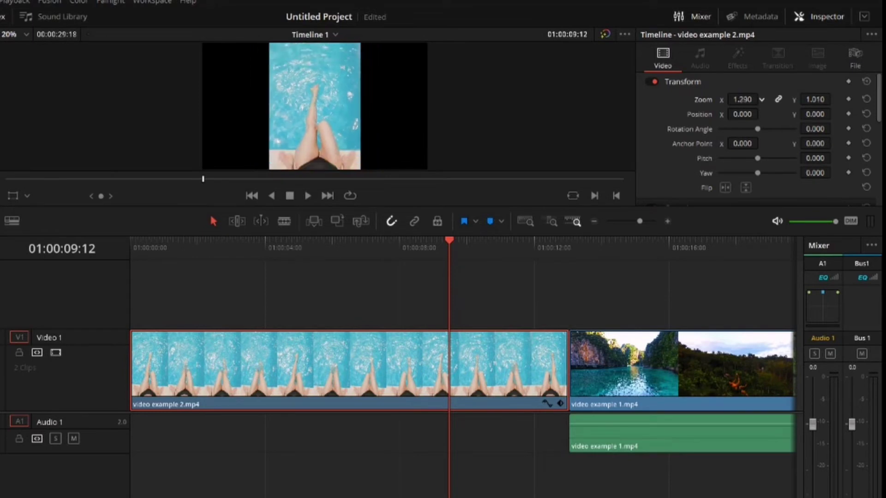
left_click(867, 99)
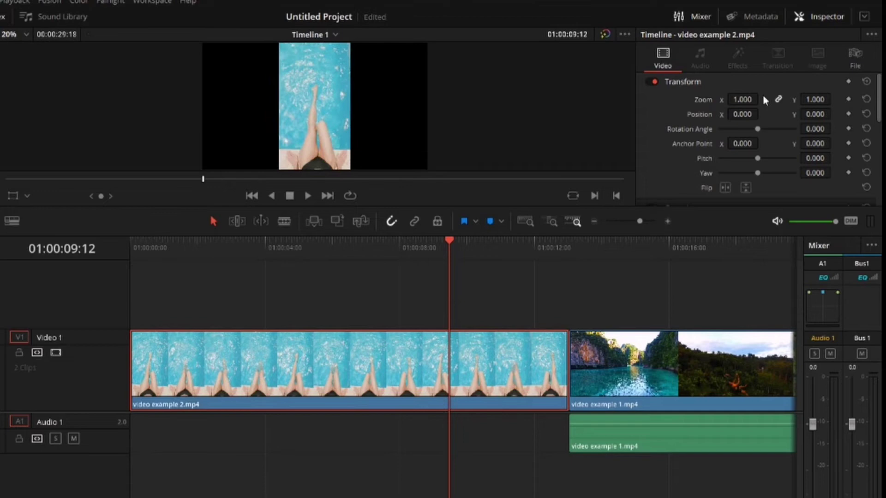
left_click(778, 99)
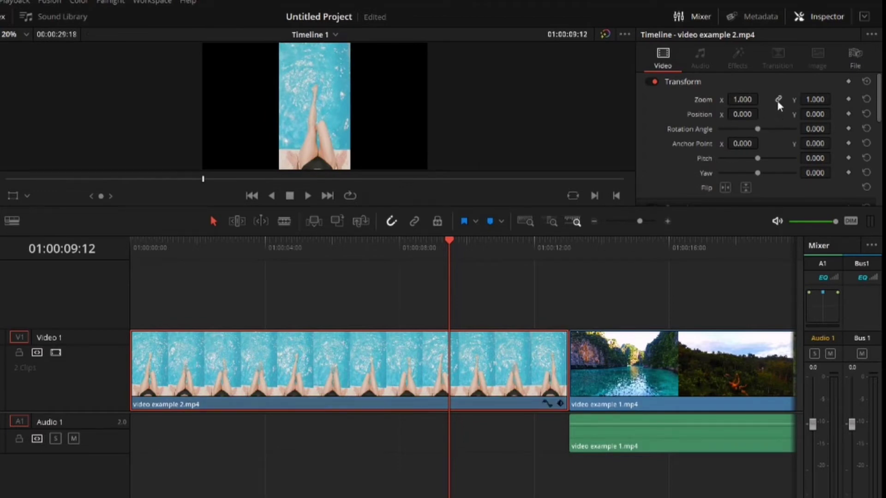
Set Zoom X to 3.170 and Zoom Y to 1.520, recentre Position X and set Position Y to 2.000
left_click_drag(742, 99, 762, 98)
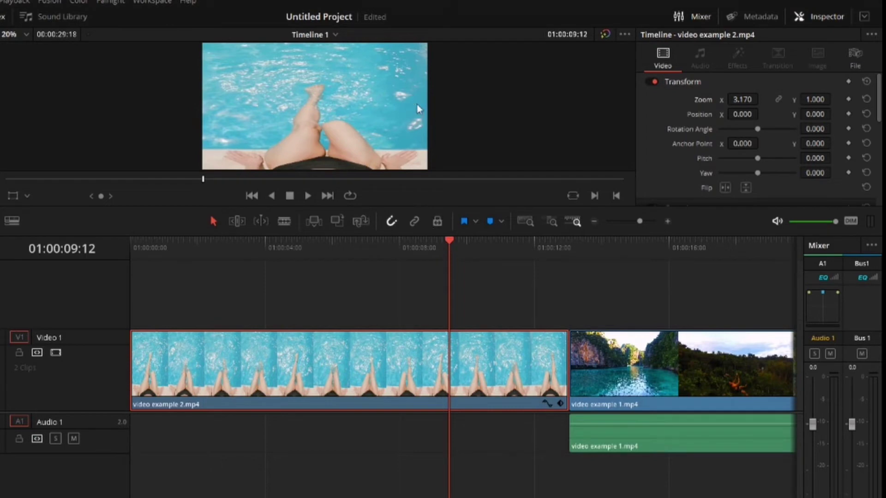
left_click_drag(815, 99, 814, 99)
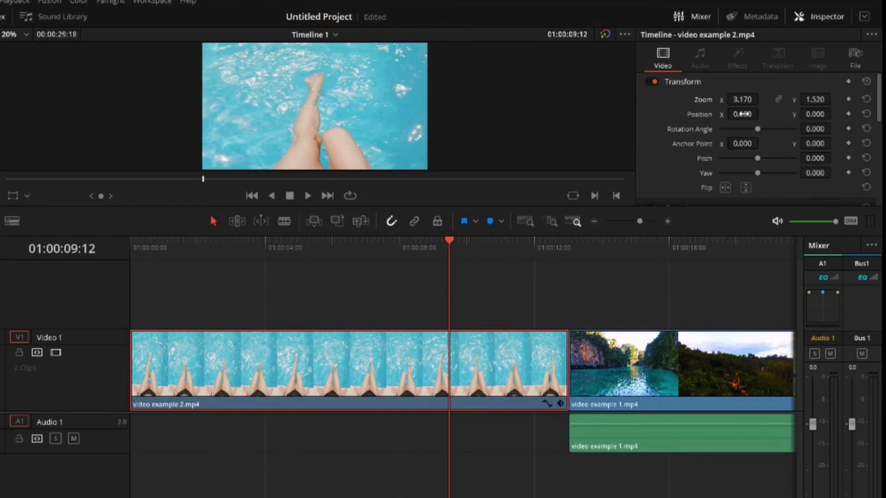
left_click_drag(734, 115, 762, 114)
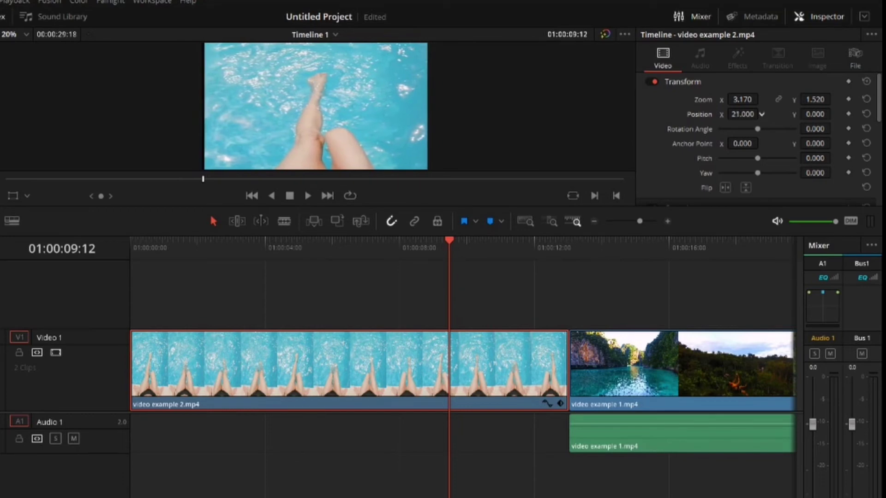
left_click(866, 114)
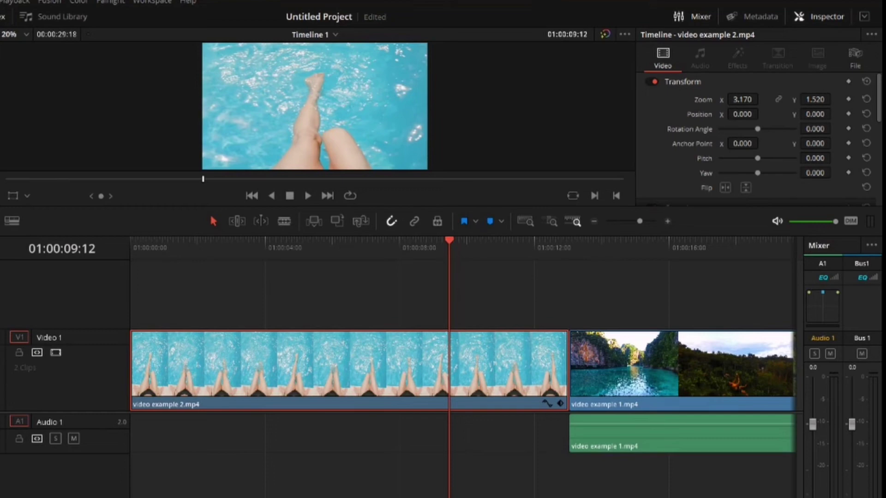
mouse_move(815, 114)
left_mouse_down()
mouse_move(750, 114)
mouse_move(868, 114)
mouse_move(799, 114)
mouse_move(826, 114)
mouse_move(806, 114)
left_mouse_up()
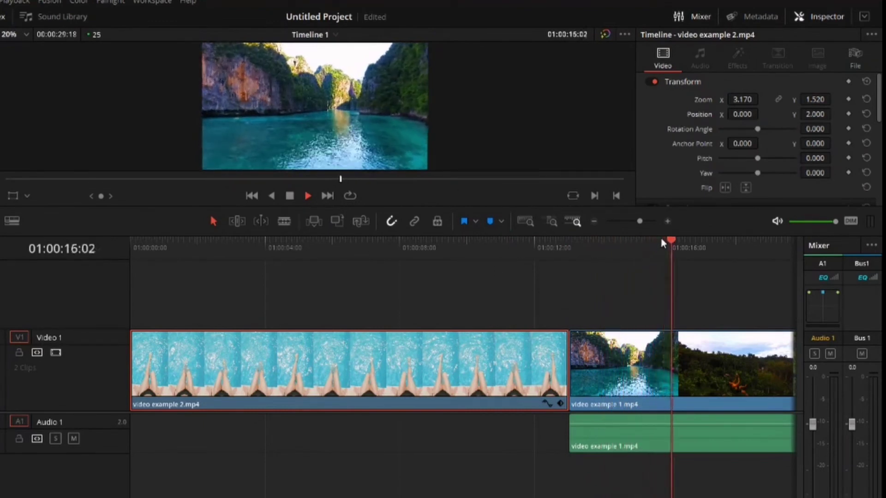
Scrub back into the pool clip and play it to confirm it fills the frame without black bars
left_click(486, 240)
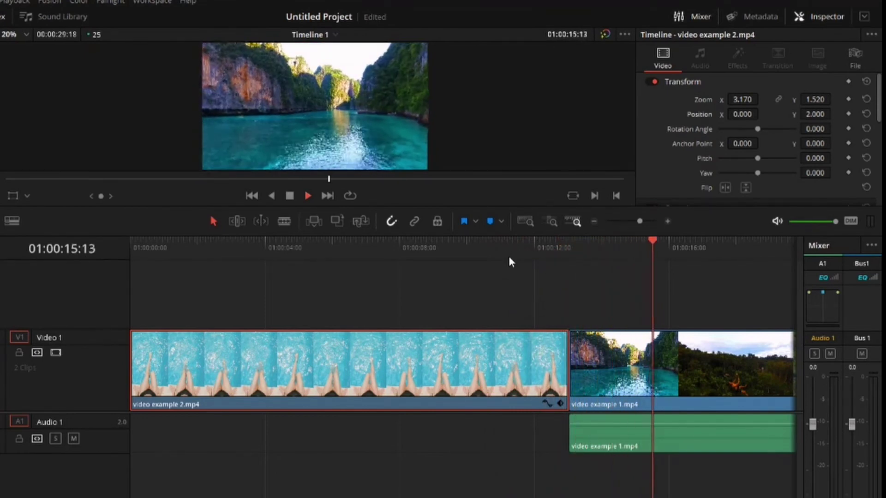
left_click_drag(708, 247, 425, 263)
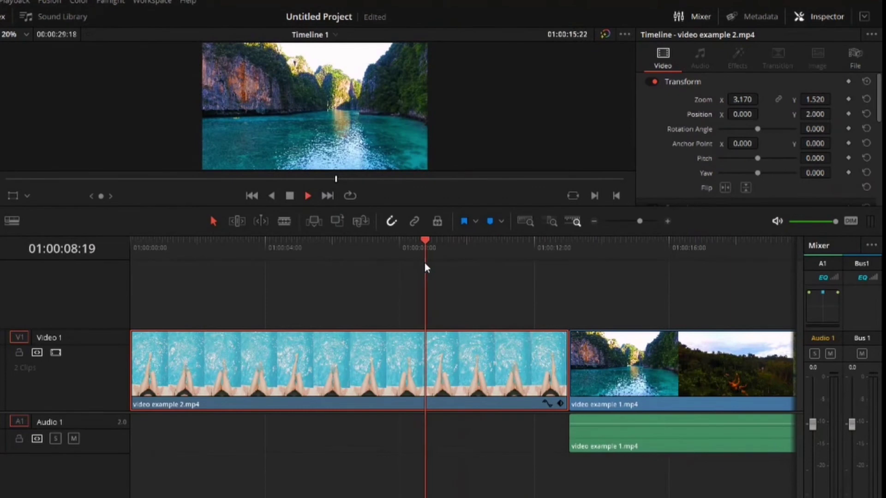
left_click(308, 196)
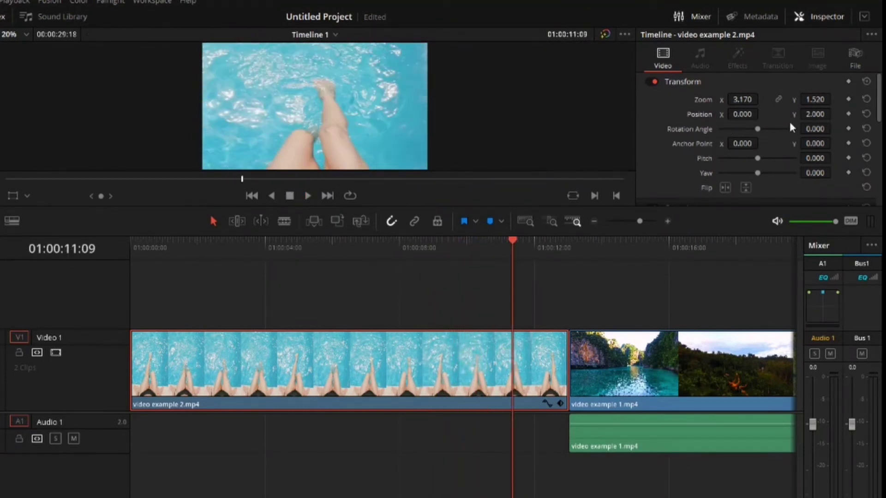